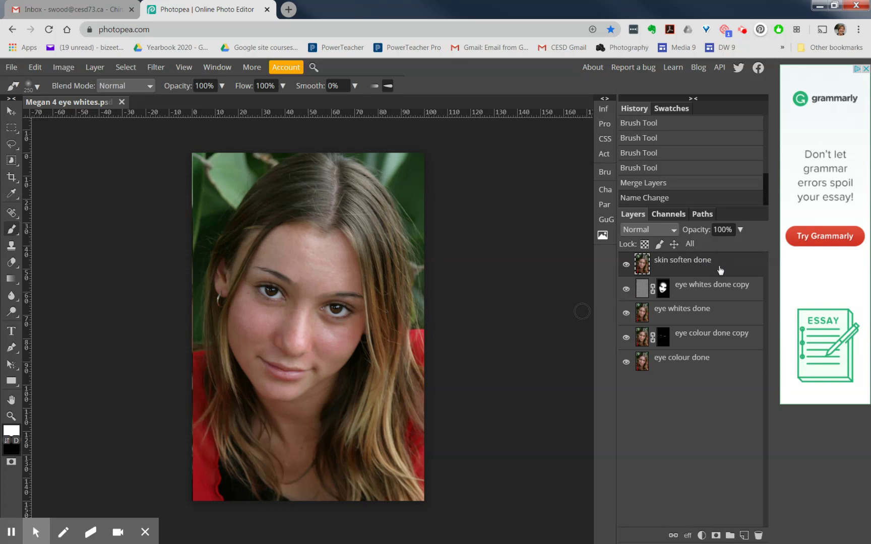
Step: Duplicate the 'skin soften done' layer so 'skin soften done copy' sits at the top
click(712, 267)
drag(713, 267, 745, 537)
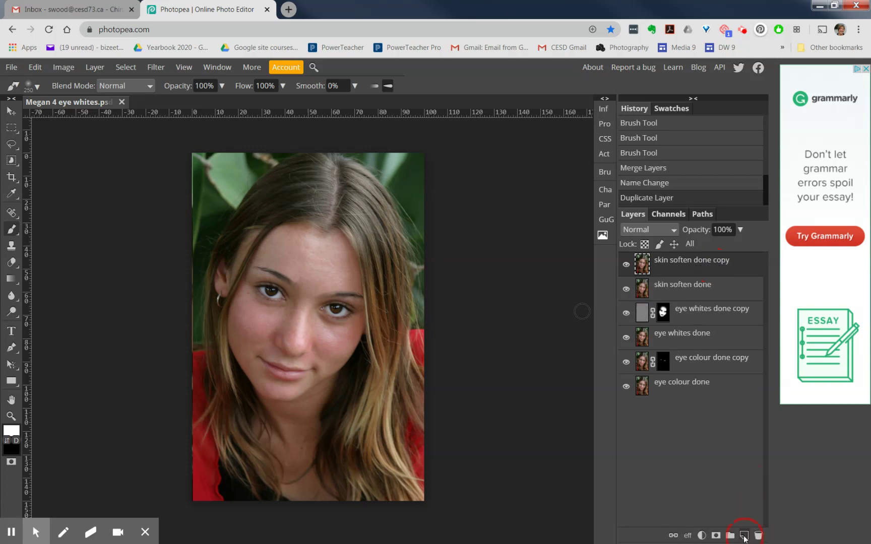
click(748, 480)
Step: Set the 'skin soften done copy' layer's blend mode to Screen
click(676, 230)
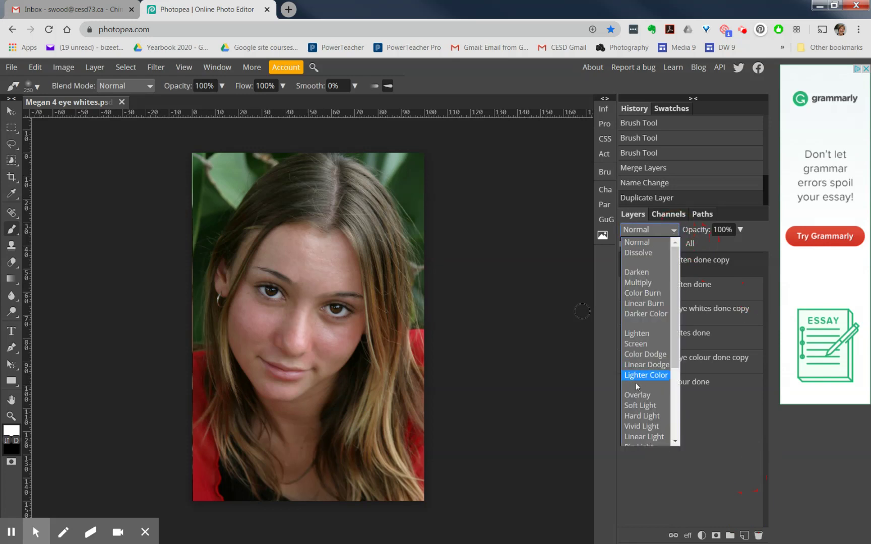
click(639, 344)
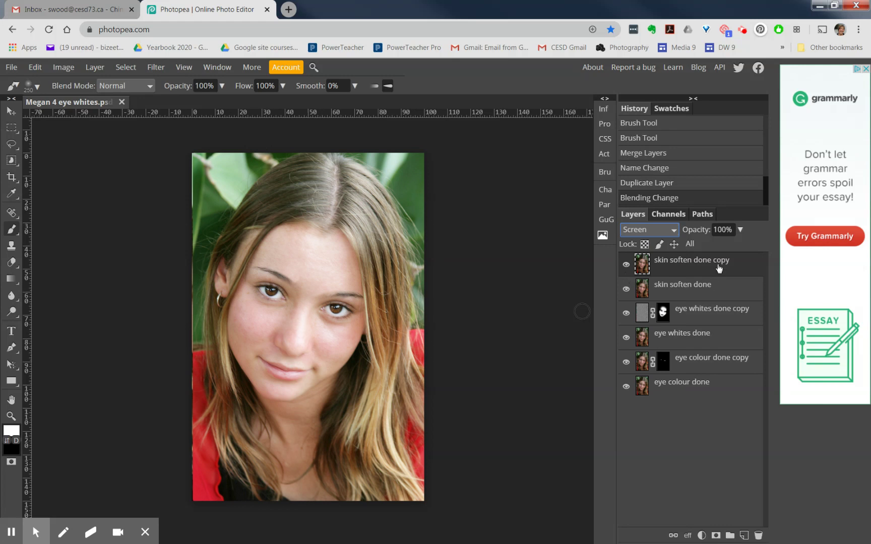
Step: Add a black layer mask hiding the Screen copy and make white the foreground colour
click(715, 536)
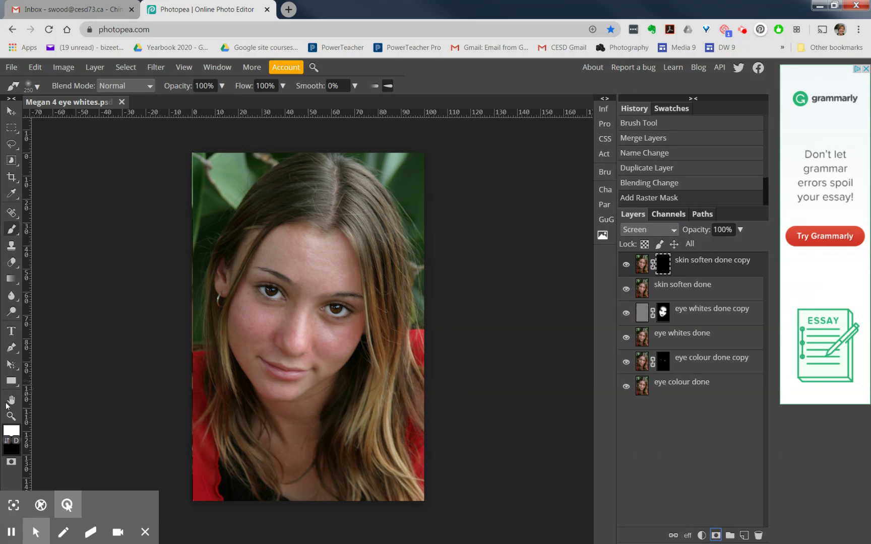
click(12, 430)
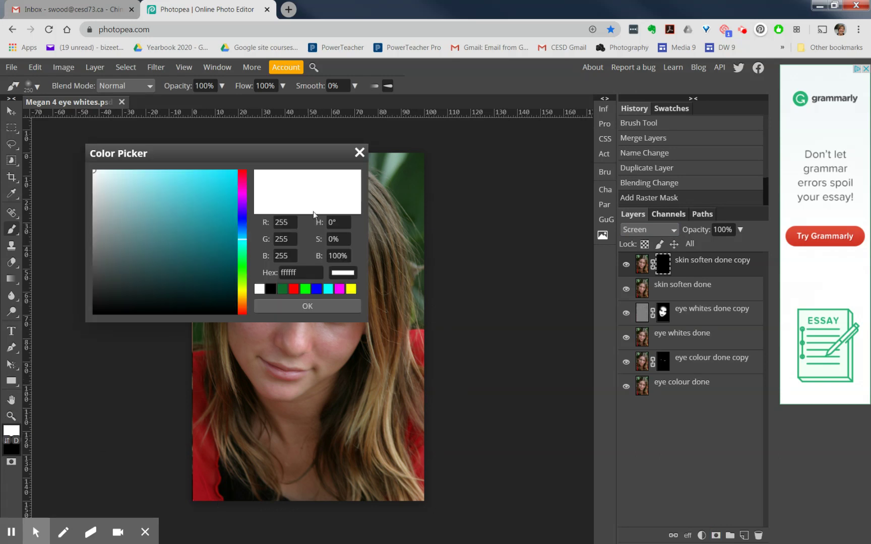
click(281, 307)
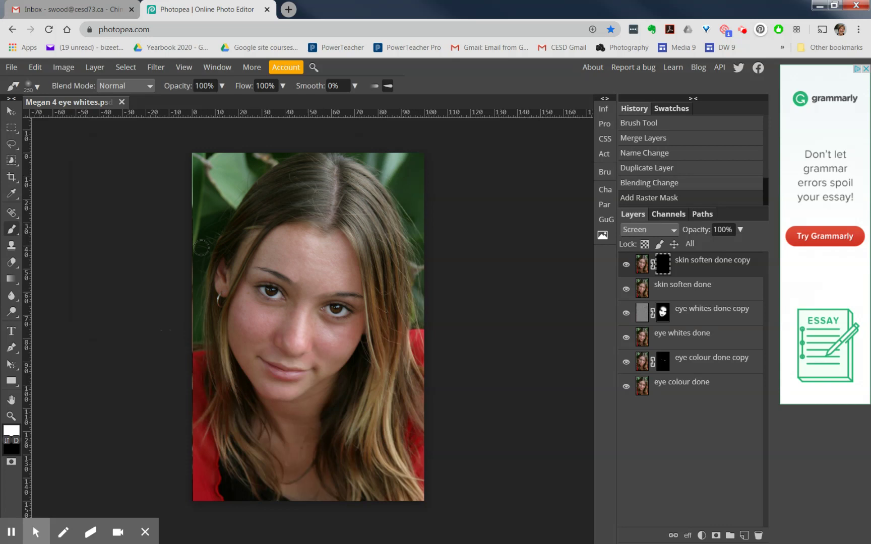
Step: Set up a soft brush with 0% hardness and 41% opacity for painting the hair
click(36, 88)
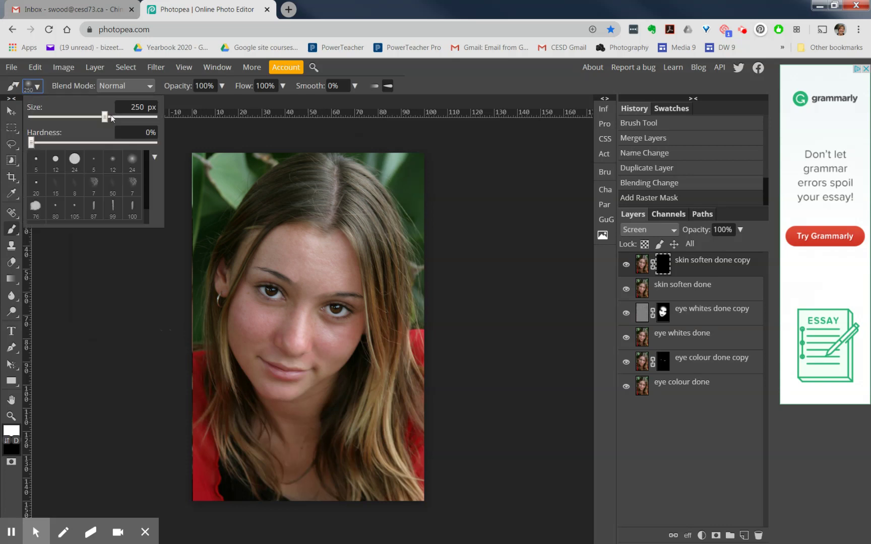
click(31, 143)
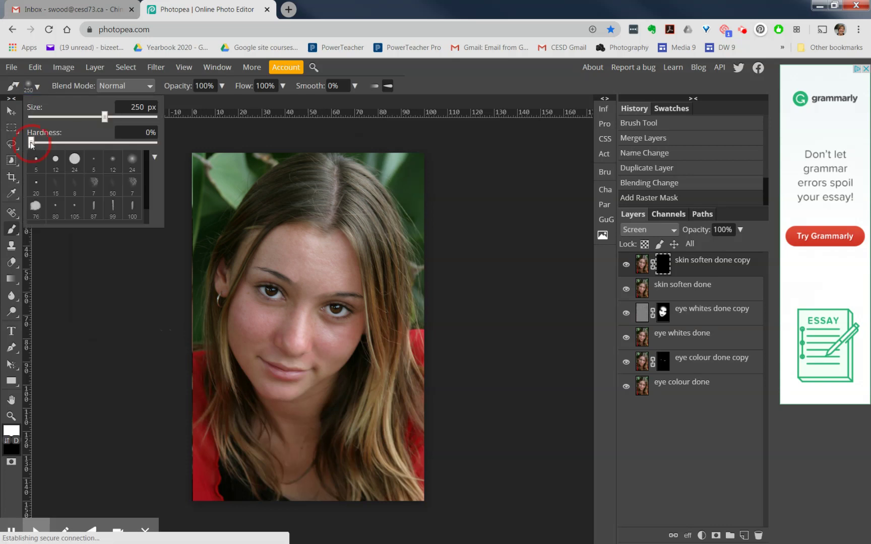
click(105, 117)
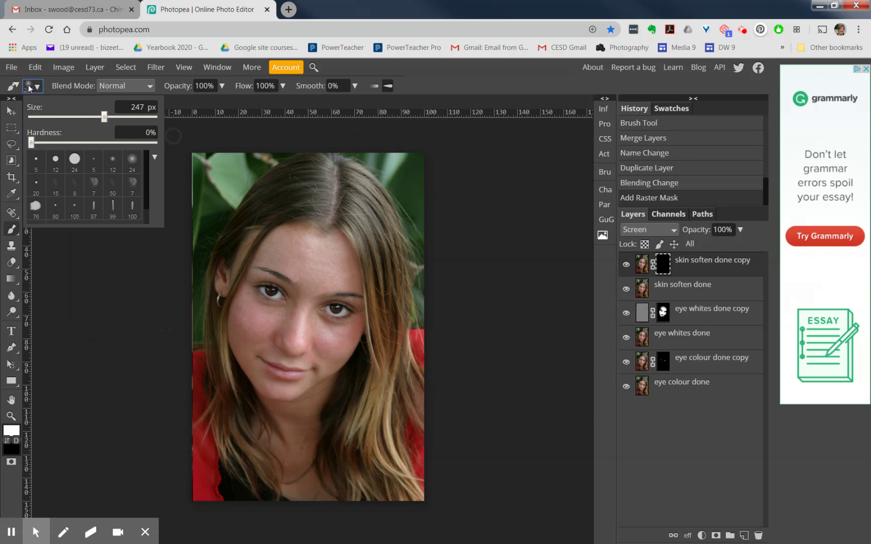
click(222, 86)
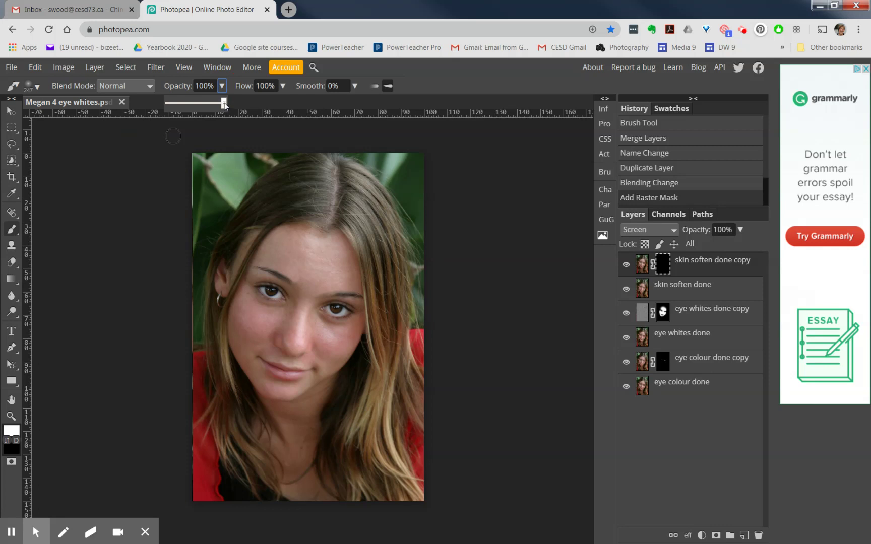
drag(224, 104, 192, 104)
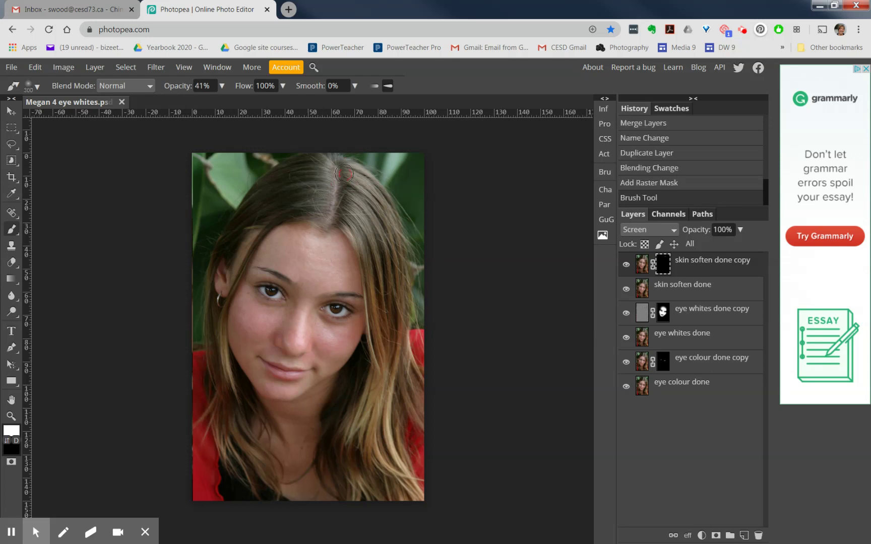
click(345, 174)
Step: Paint the mask over the top and left-side hair, raising brush opacity to 50%
mouse_move(338, 177)
mouse_down()
mouse_move(370, 204)
mouse_move(383, 239)
mouse_move(389, 340)
mouse_move(369, 451)
mouse_move(385, 512)
mouse_up()
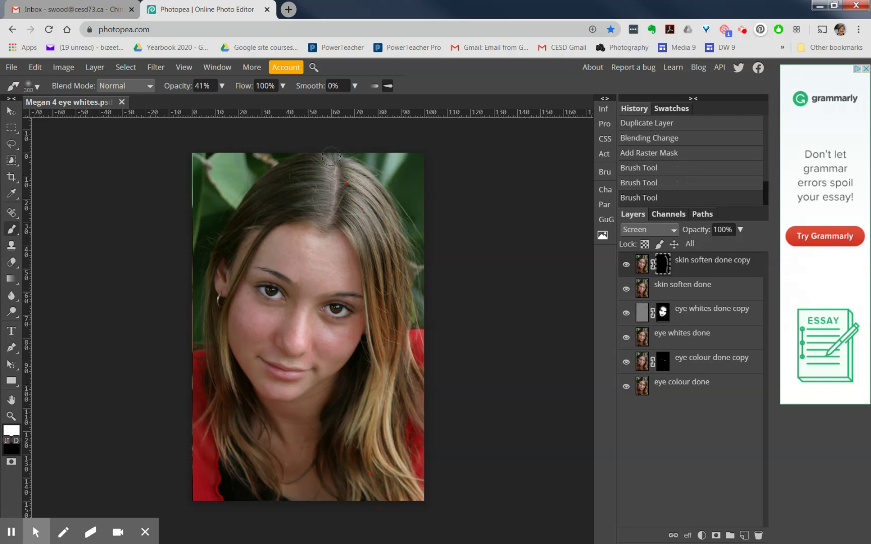
mouse_move(328, 171)
mouse_down()
mouse_move(296, 176)
mouse_move(254, 214)
mouse_up()
drag(336, 201, 255, 199)
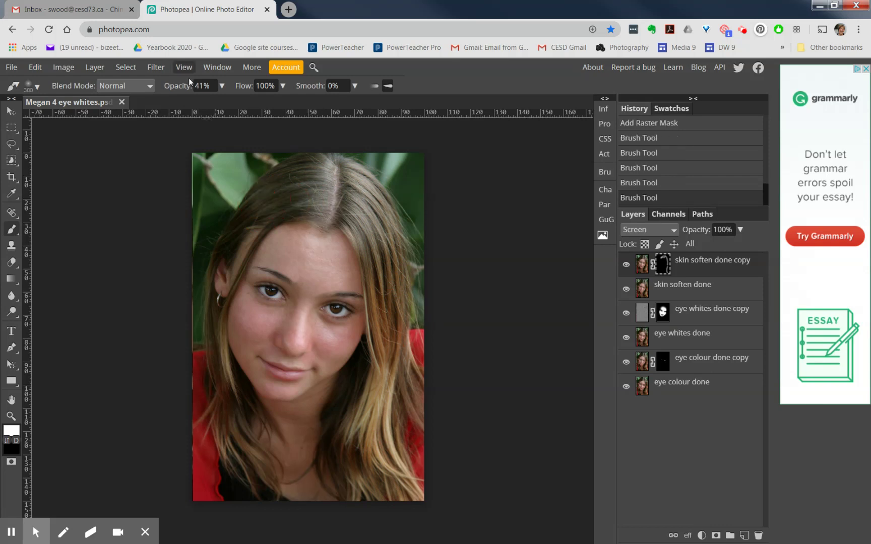
drag(183, 87, 189, 87)
drag(301, 169, 249, 206)
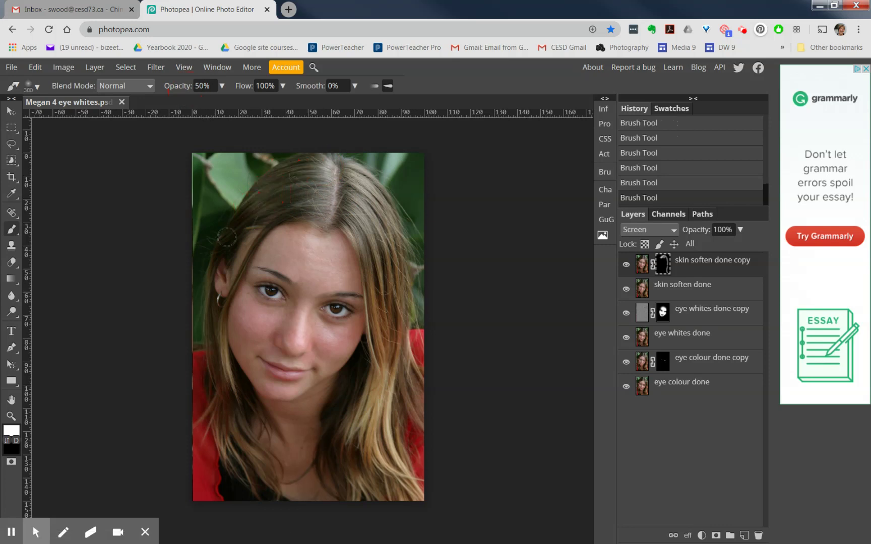
Step: With a smaller brush, brighten the hair strands beside the jaw, near the earring and down to the neck
drag(229, 237, 226, 250)
key(bracketleft)
key(bracketleft)
key(bracketleft)
mouse_move(211, 315)
mouse_down()
mouse_move(215, 387)
mouse_move(238, 453)
mouse_move(258, 466)
mouse_move(254, 450)
mouse_move(262, 474)
mouse_up()
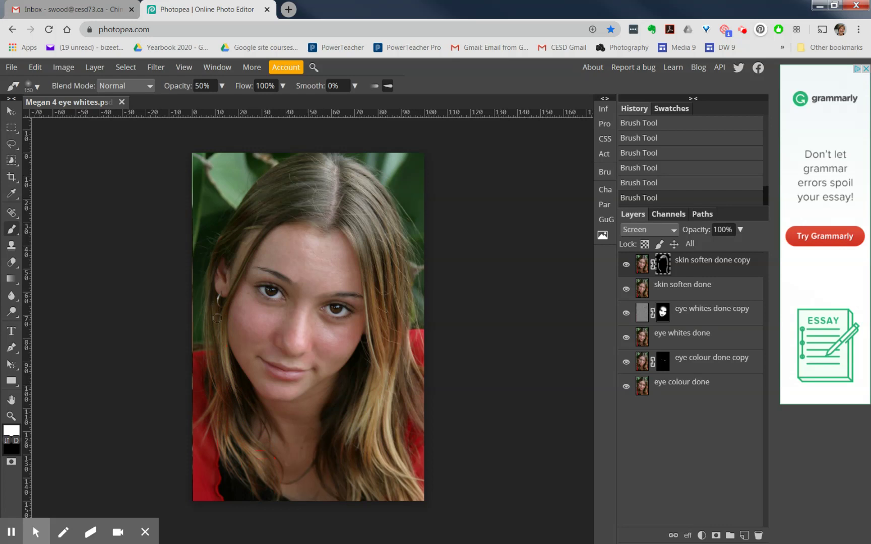
drag(217, 332, 221, 355)
click(285, 201)
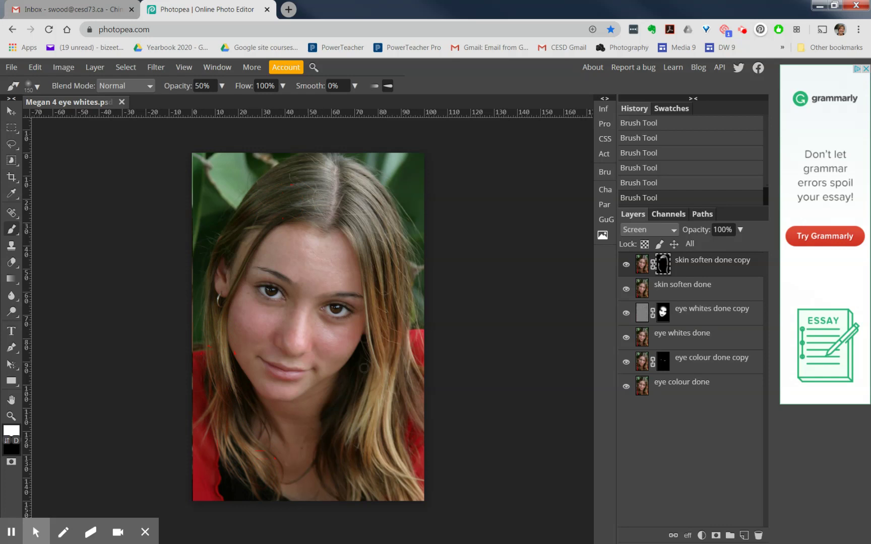
mouse_move(355, 382)
mouse_down()
mouse_move(334, 415)
mouse_move(335, 433)
mouse_move(363, 502)
mouse_up()
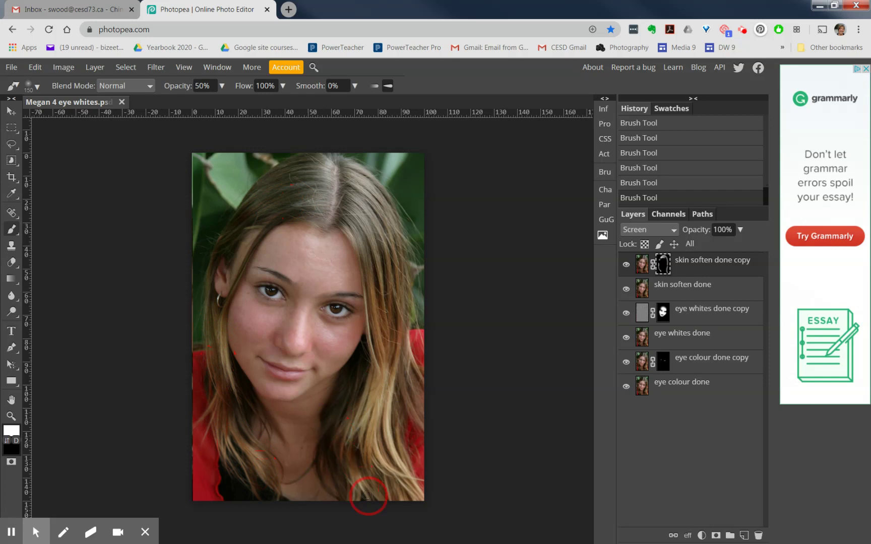
Step: Toggle the highlights layer's visibility to compare the portrait with and without it
click(626, 266)
click(626, 266)
click(626, 266)
click(626, 266)
click(626, 266)
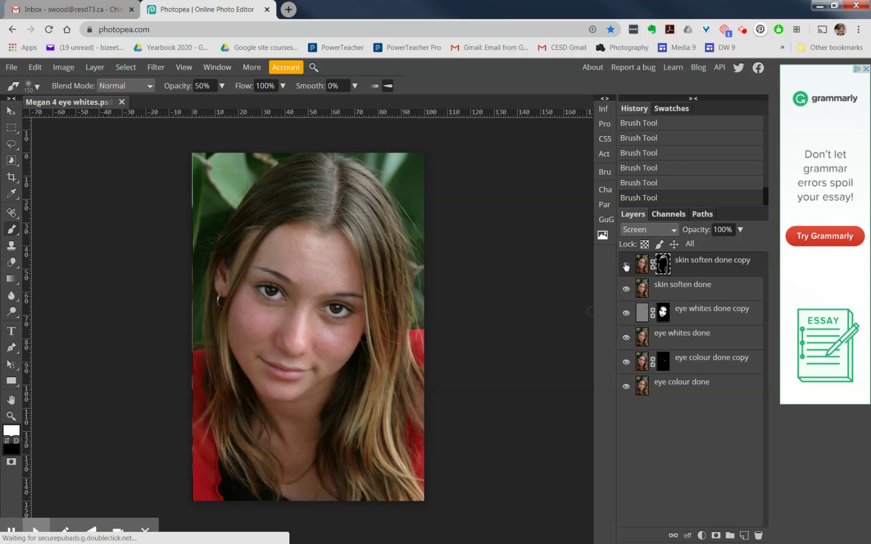
click(626, 266)
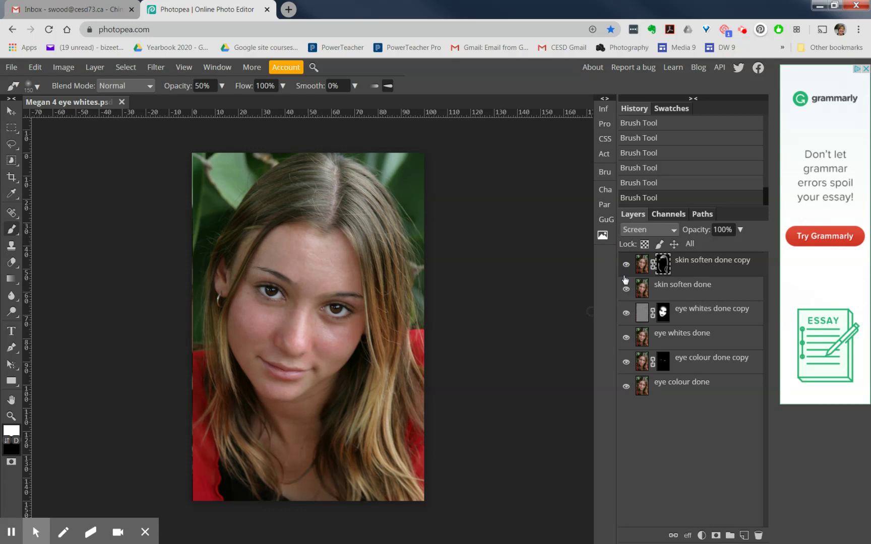
Step: Lower the highlights layer opacity to 66%, recompare, and select the layer's image rather than its mask
click(740, 230)
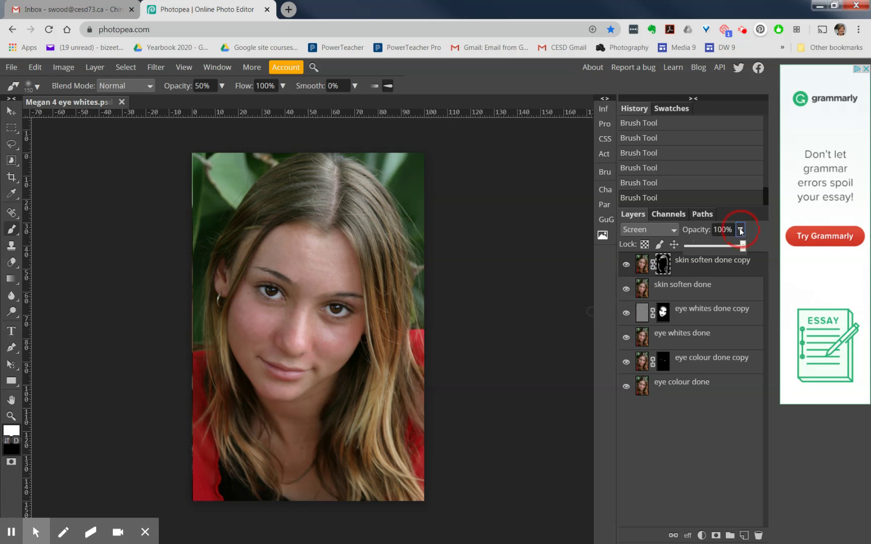
drag(743, 246, 724, 247)
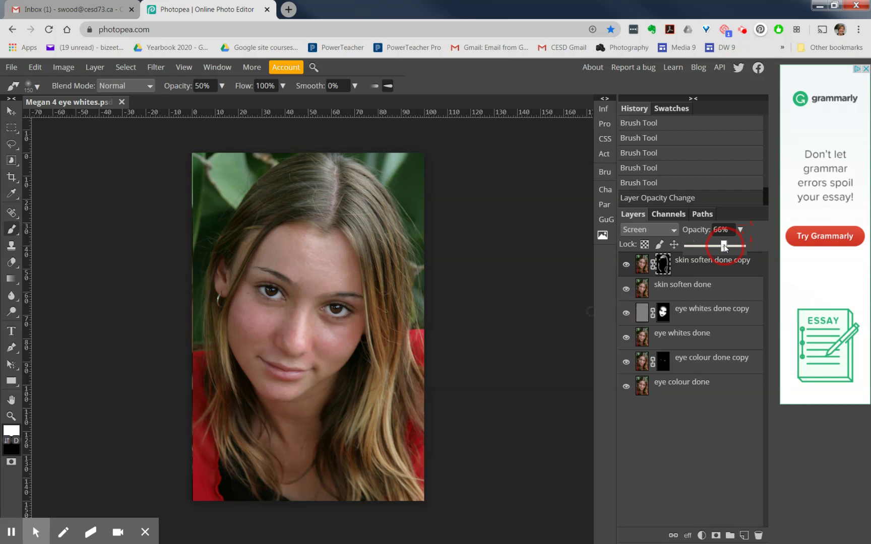
click(626, 265)
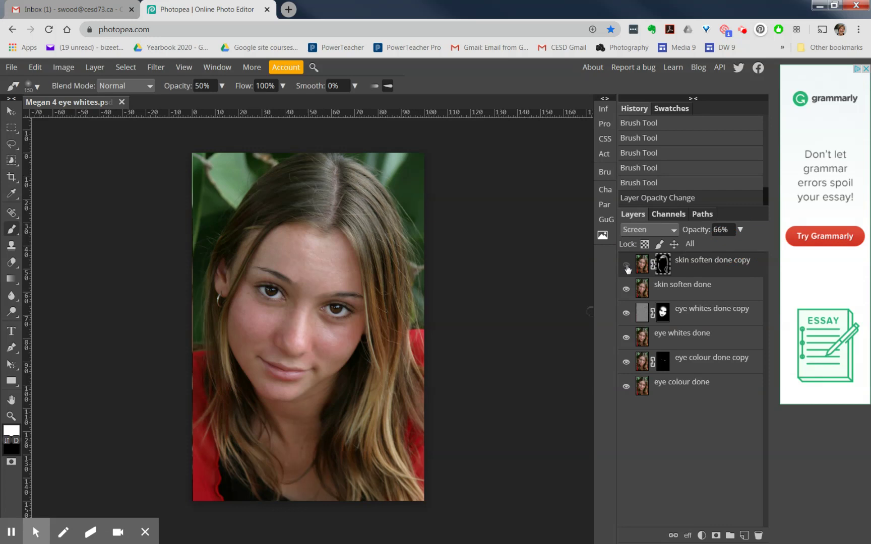
click(626, 266)
click(626, 266)
click(626, 266)
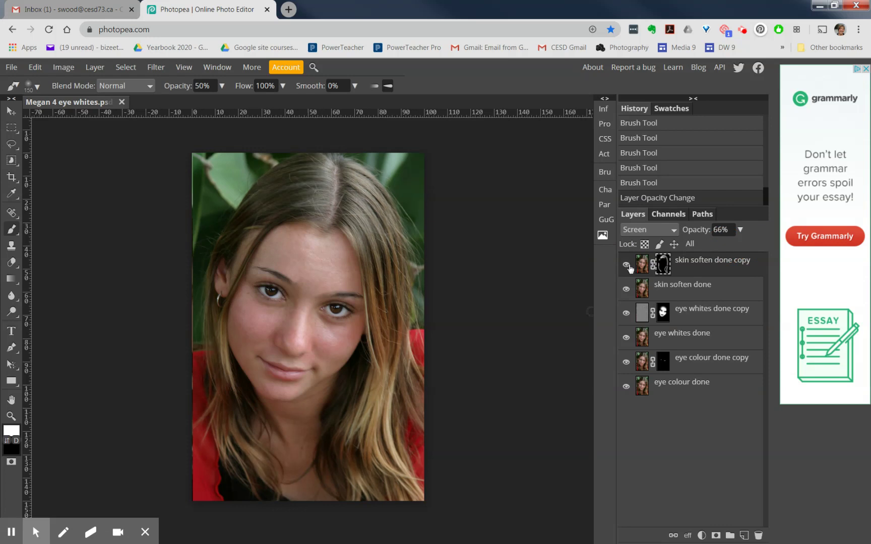
click(704, 268)
Step: Merge visible layers into a new top layer named 'hair highlights done'
key(ctrl+alt+shift+e)
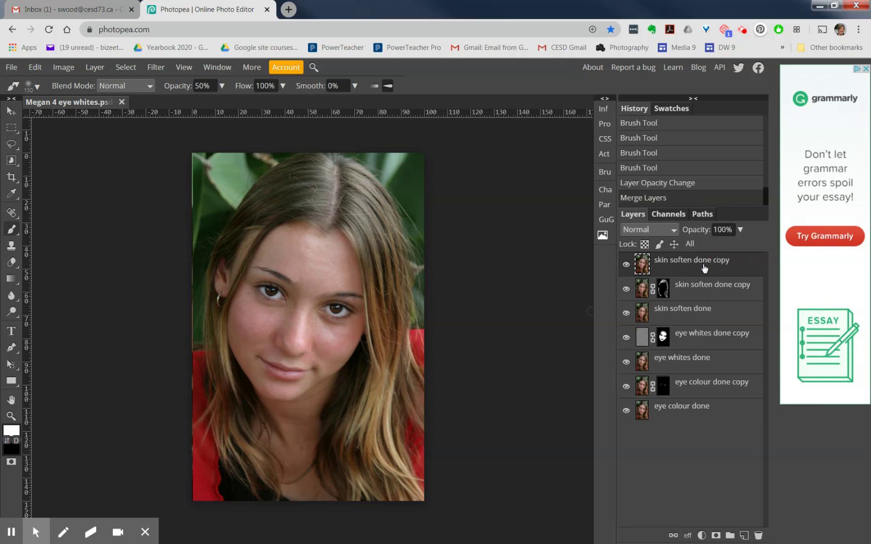
double_click(719, 264)
text(hair)
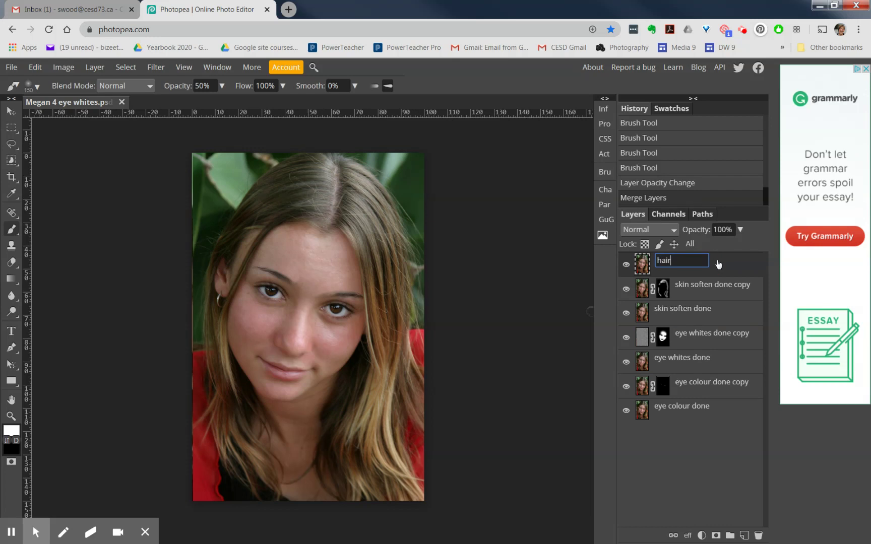
text( highlights done)
key(Return)
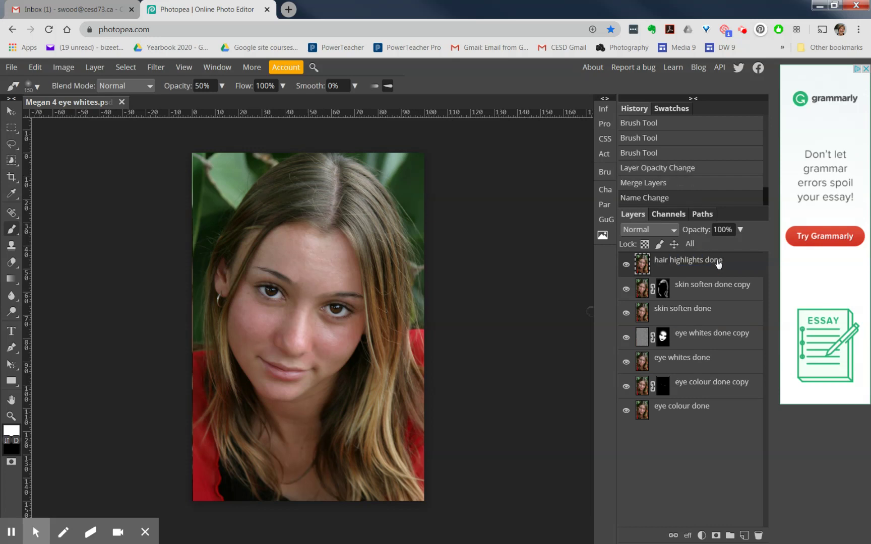
Step: Save the document as a PSD file
click(14, 69)
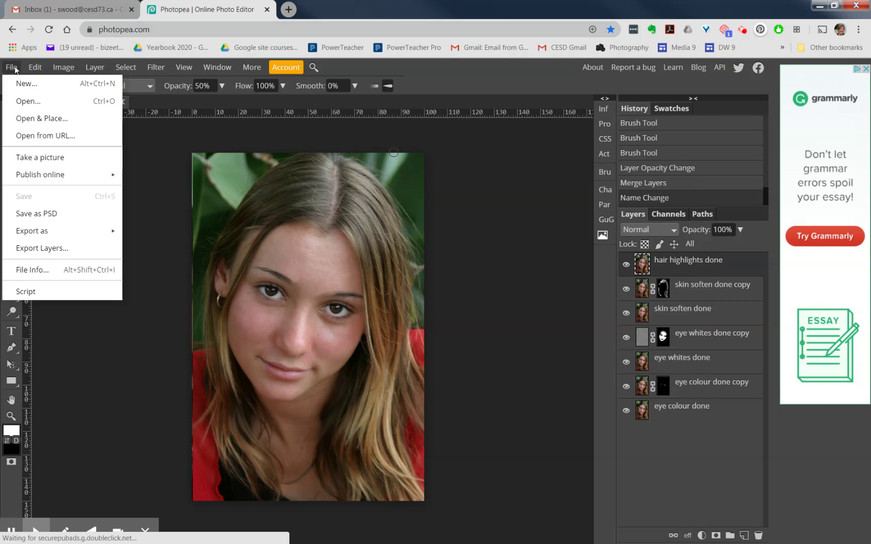
click(46, 215)
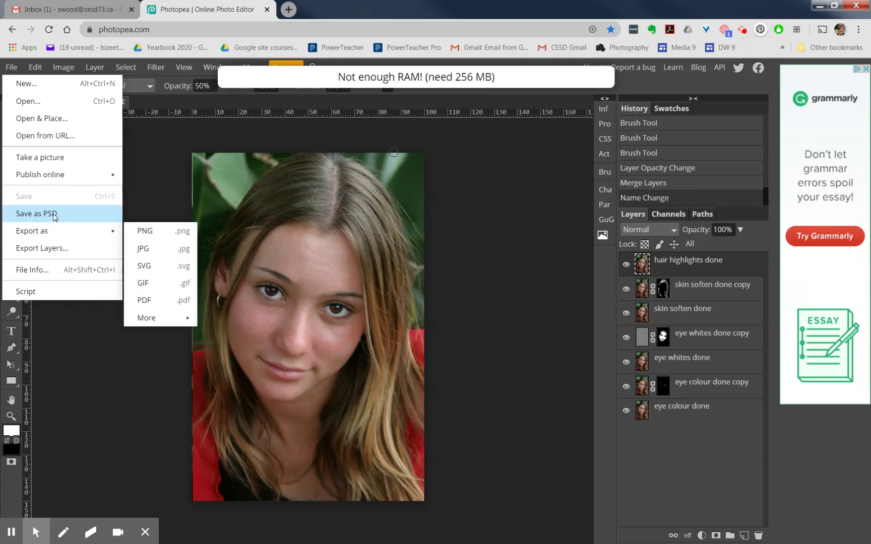
click(54, 216)
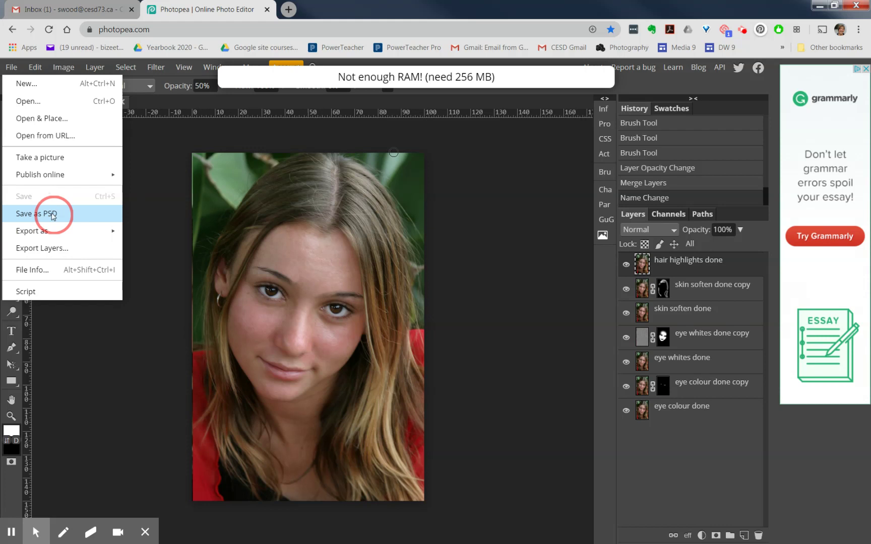
mouse_move(2, 529)
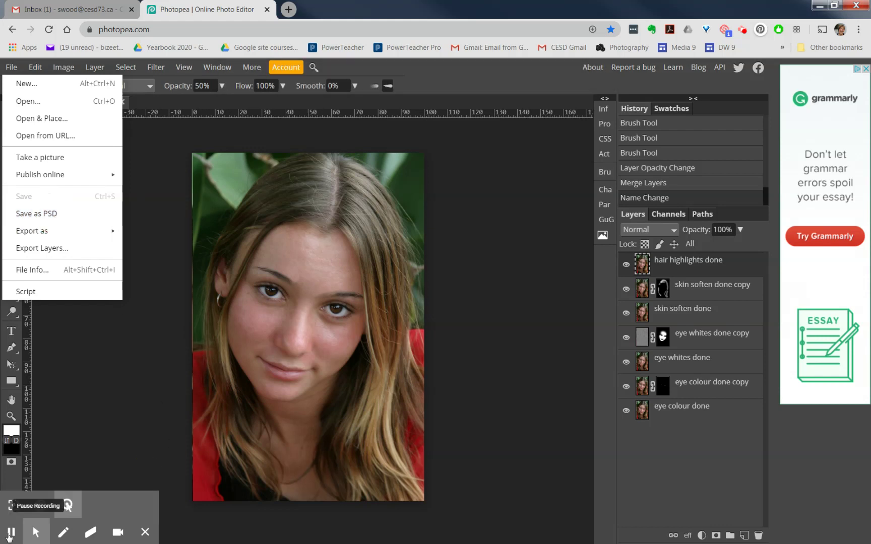